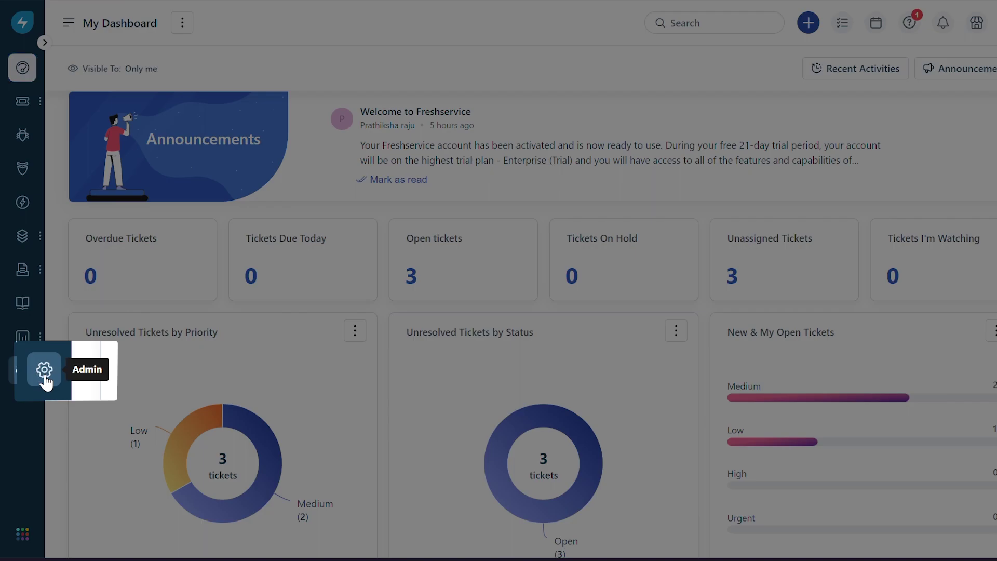
- Add new agent Peggy Carter from Admin > Agents with her work email, first and last name
left_click(22, 372)
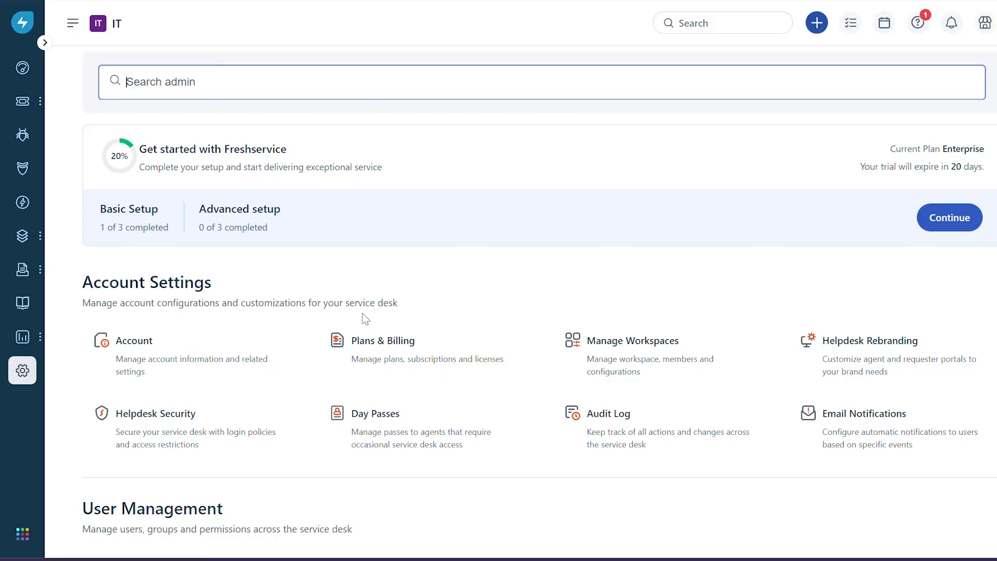
scroll(366, 320, "down", 3)
scroll(366, 319, "down", 2)
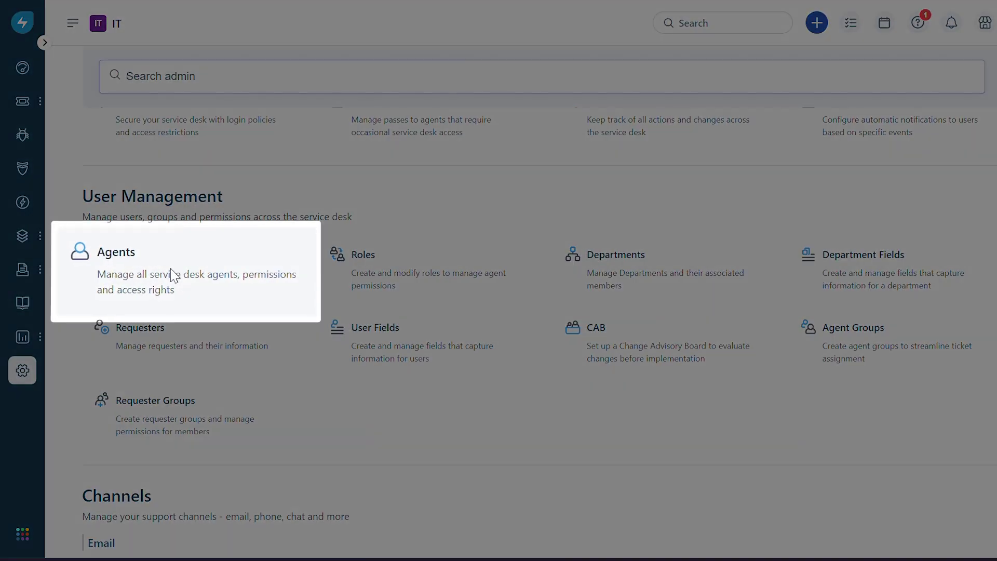
left_click(180, 275)
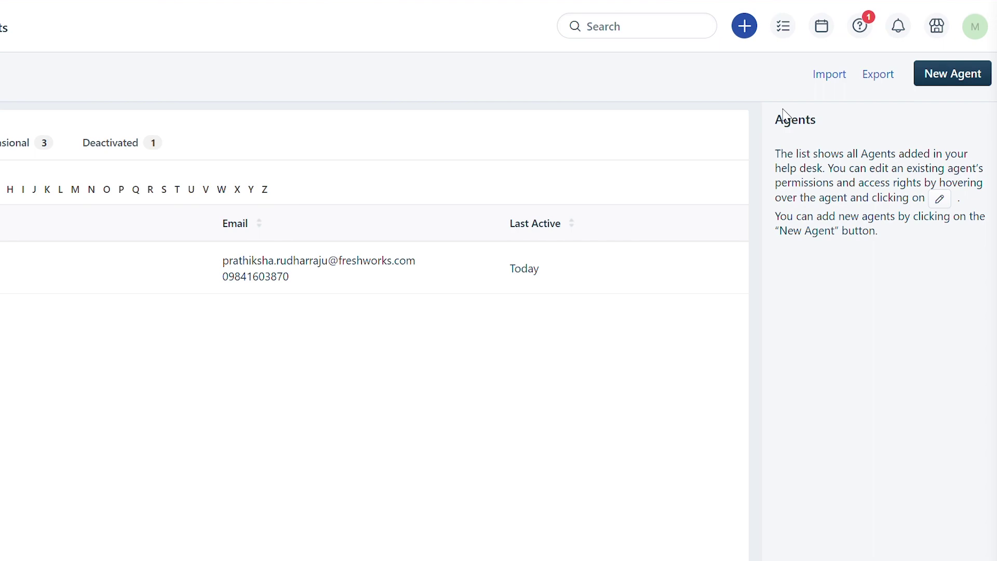
left_click(984, 71)
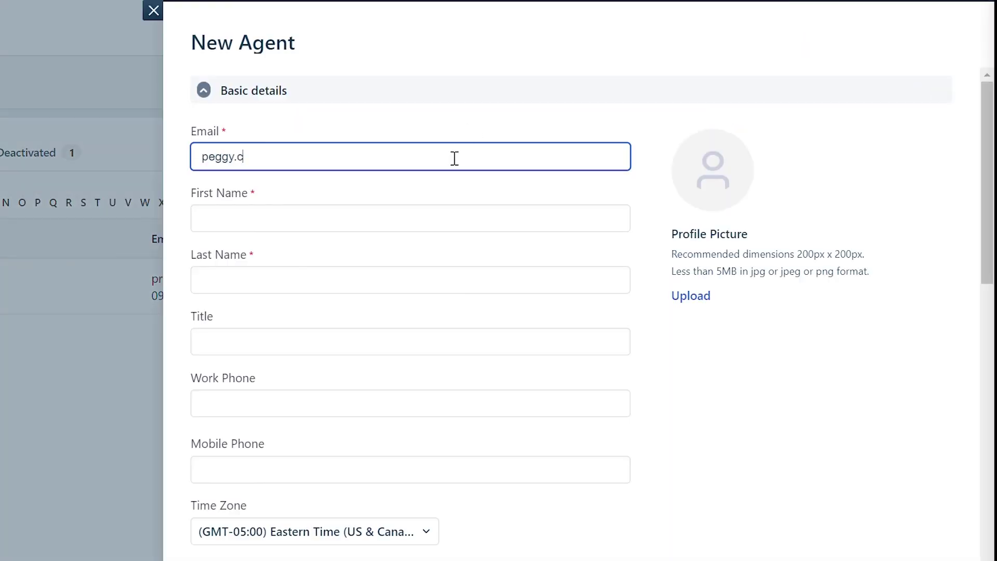
type("m")
left_click(398, 226)
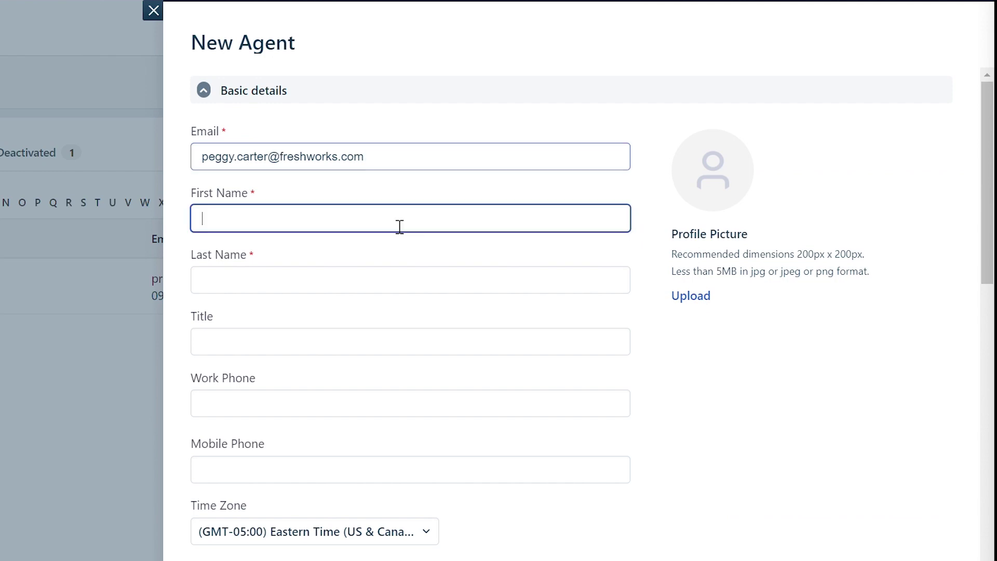
type("Peggy")
left_click(387, 283)
type("Carter")
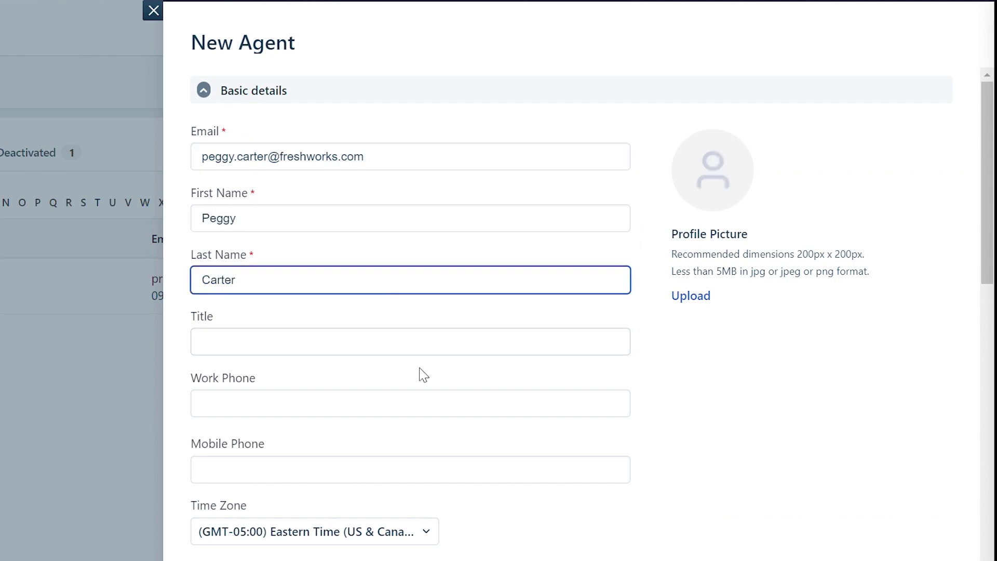
scroll(420, 375, "down", 3)
scroll(425, 397, "down", 2)
scroll(433, 398, "down", 3)
scroll(426, 394, "down", 4)
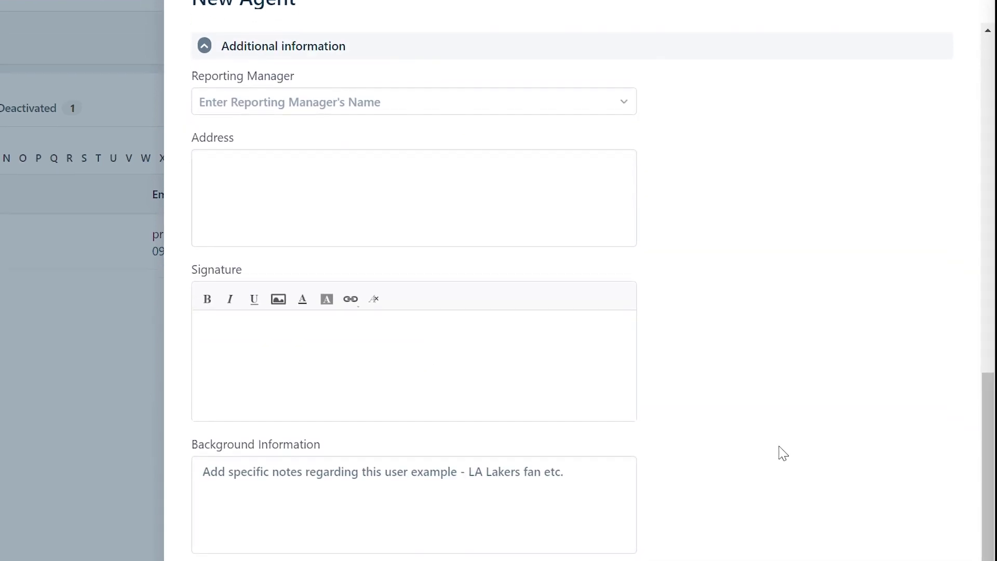
scroll(783, 454, "down", 2)
left_click(950, 536)
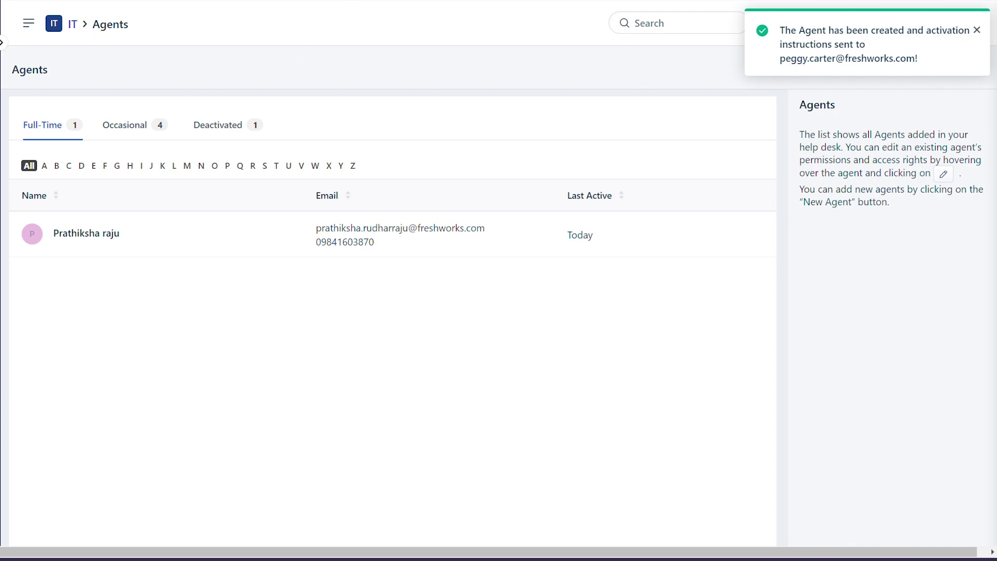
- Dismiss the agent-created confirmation and upload the agent CSV file for import
left_click(979, 32)
left_click(803, 84)
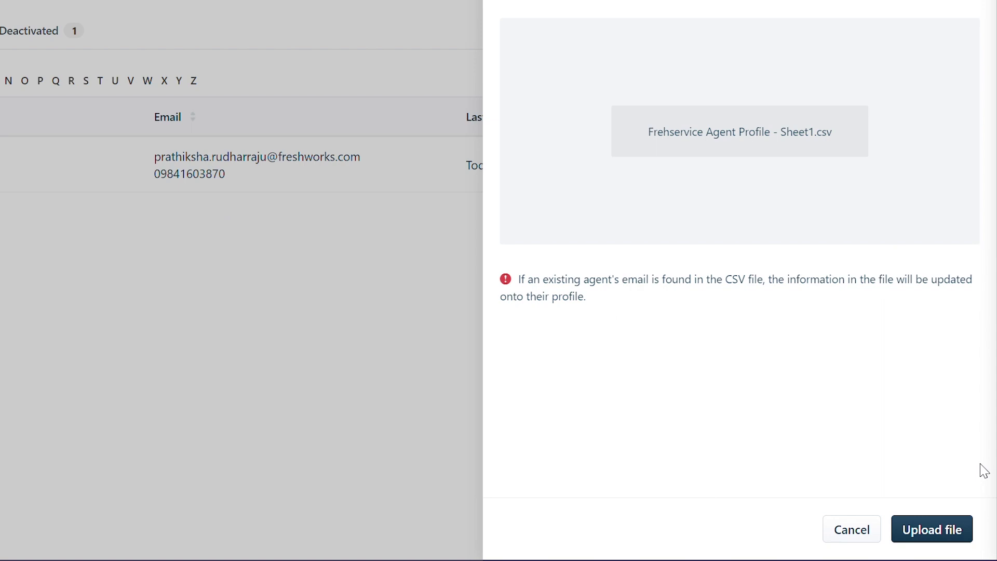
left_click(950, 534)
scroll(952, 468, "up", 2)
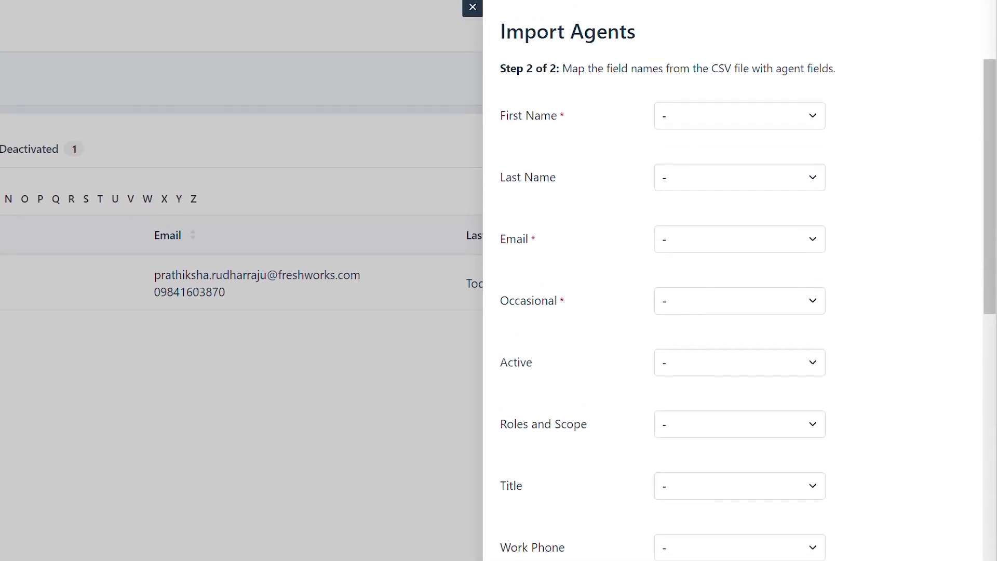
- Map the CSV First Name, Email and Occasional columns to their agent fields and import
left_click(808, 124)
left_click(743, 196)
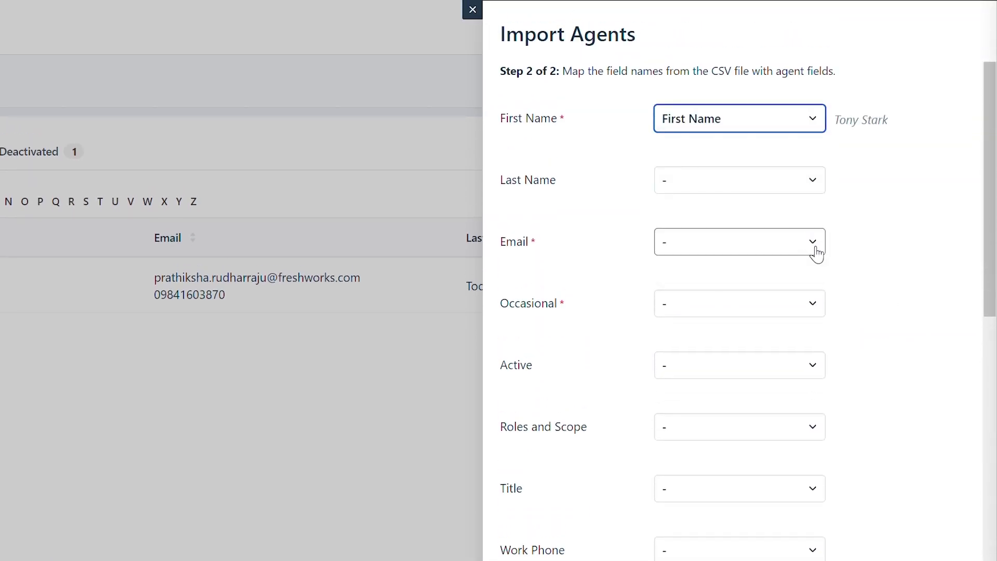
left_click(815, 246)
left_click(728, 347)
left_click(799, 304)
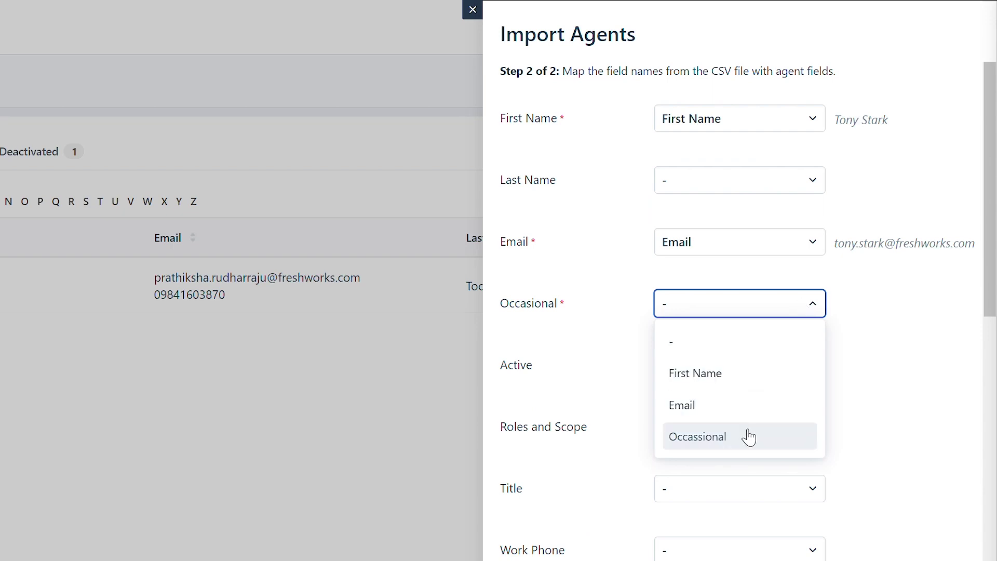
left_click(750, 438)
scroll(864, 378, "down", 2)
left_click(955, 535)
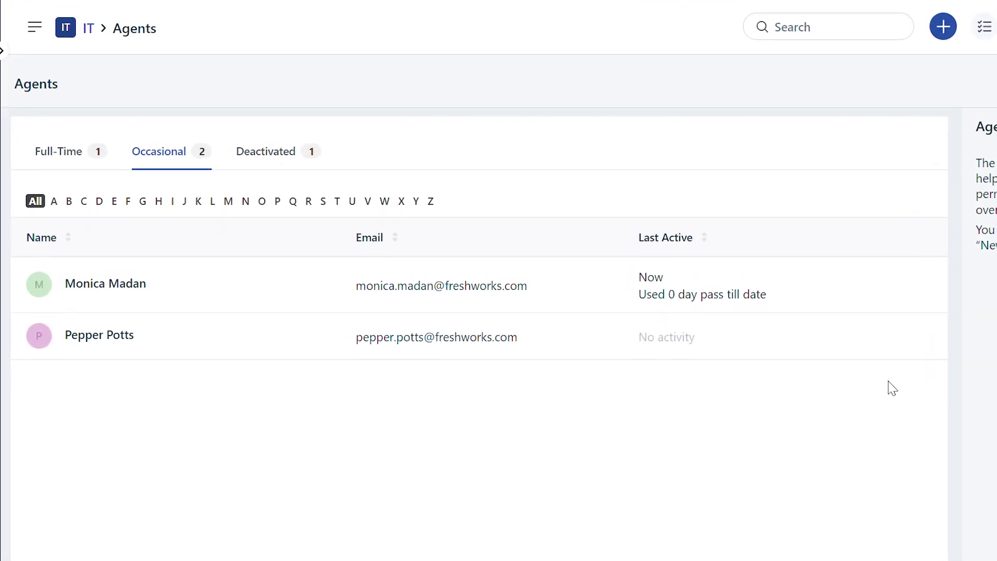
- Edit Pepper Potts's agent details, set her Title to 'IT Manager', and update
left_click(921, 337)
scroll(748, 257, "down", 1)
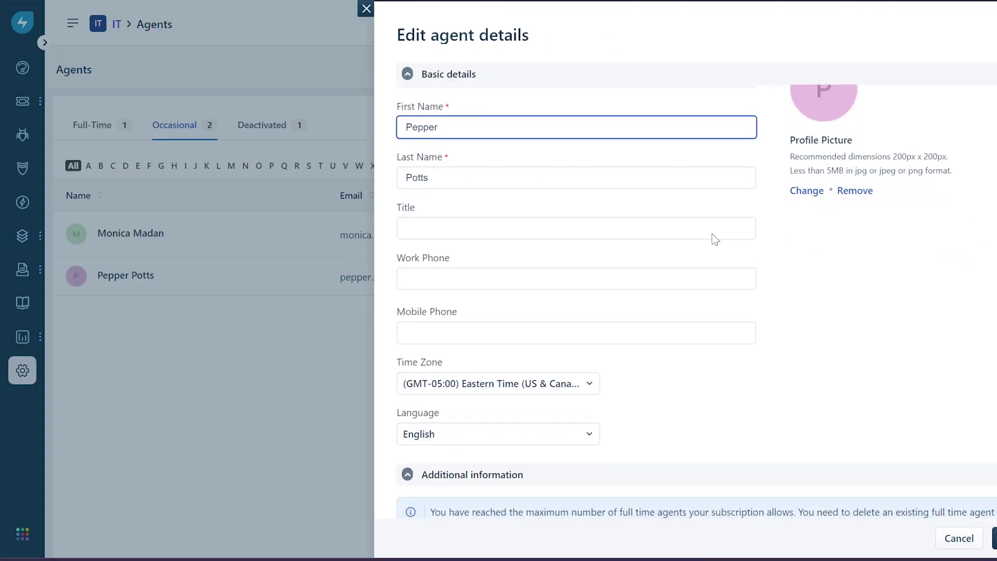
left_click(671, 236)
scroll(682, 296, "down", 3)
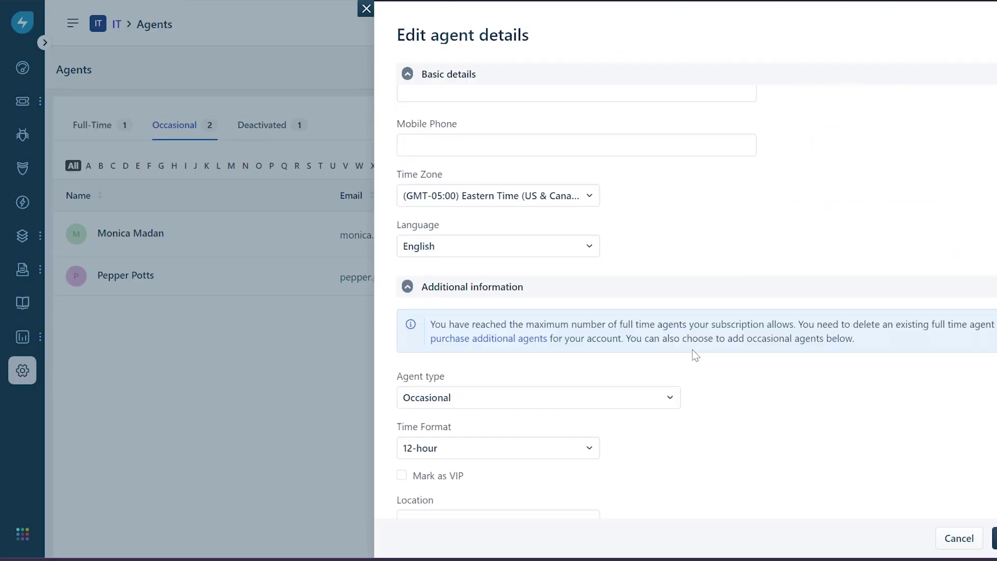
left_click(506, 250)
scroll(576, 273, "down", 2)
scroll(588, 257, "down", 3)
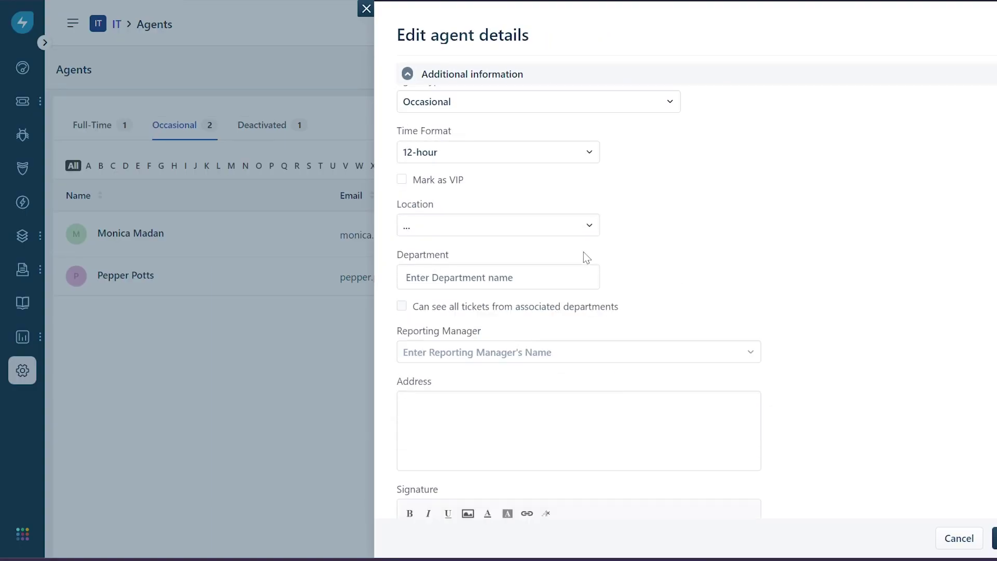
left_click(498, 225)
left_click(494, 310)
scroll(468, 312, "down", 5)
left_click(966, 538)
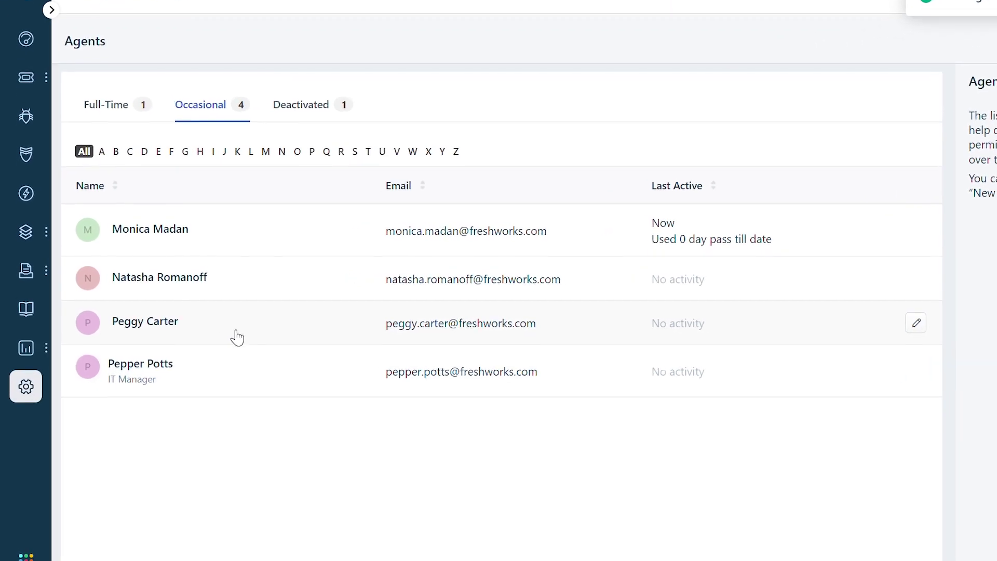
- Open Peggy Carter's Permissions and start editing her groups and roles
left_click(156, 326)
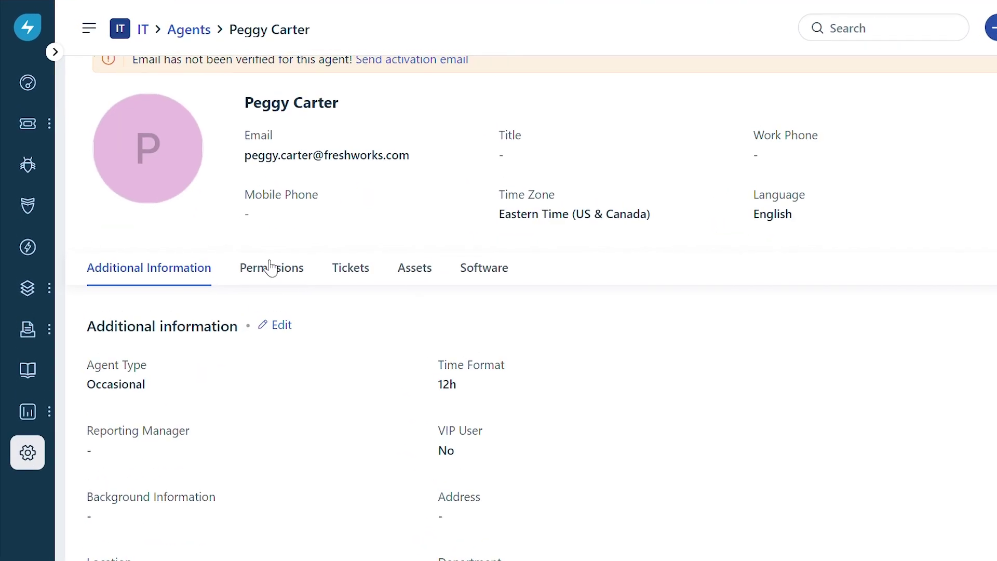
left_click(219, 280)
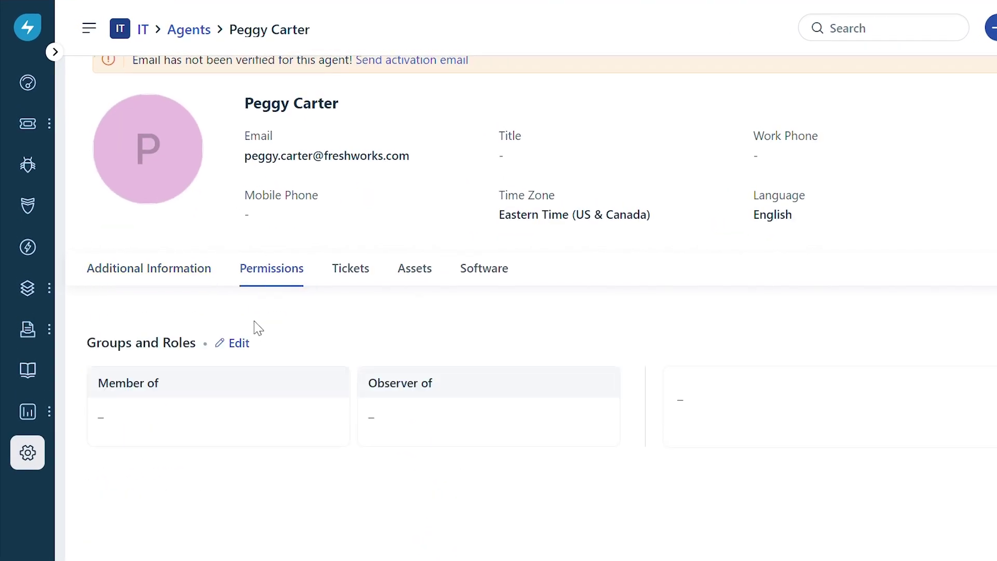
left_click(238, 345)
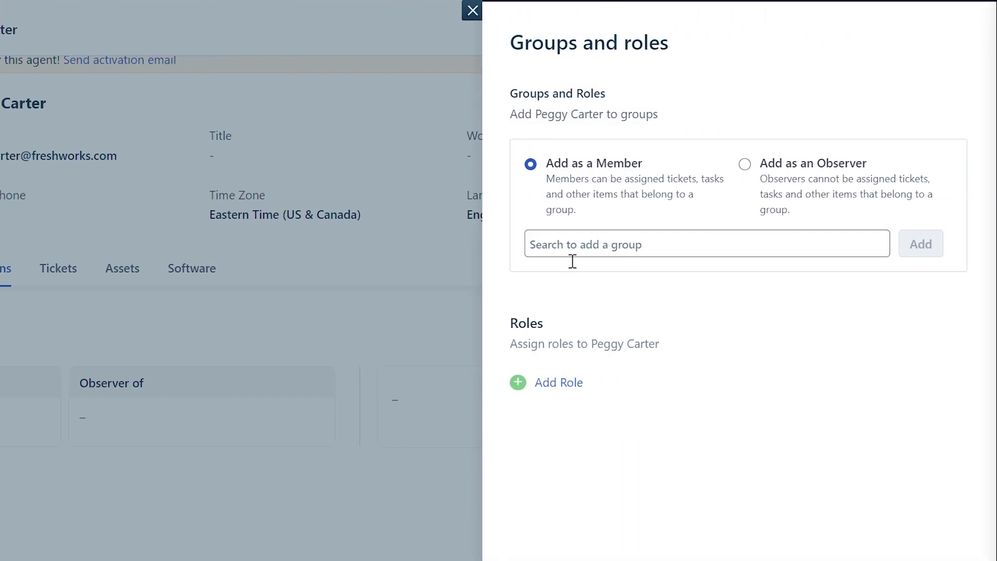
- Add Peggy as a member of IT - Change Team and observer of IT - Hardware Team
left_click(573, 254)
left_click(597, 318)
left_click(927, 256)
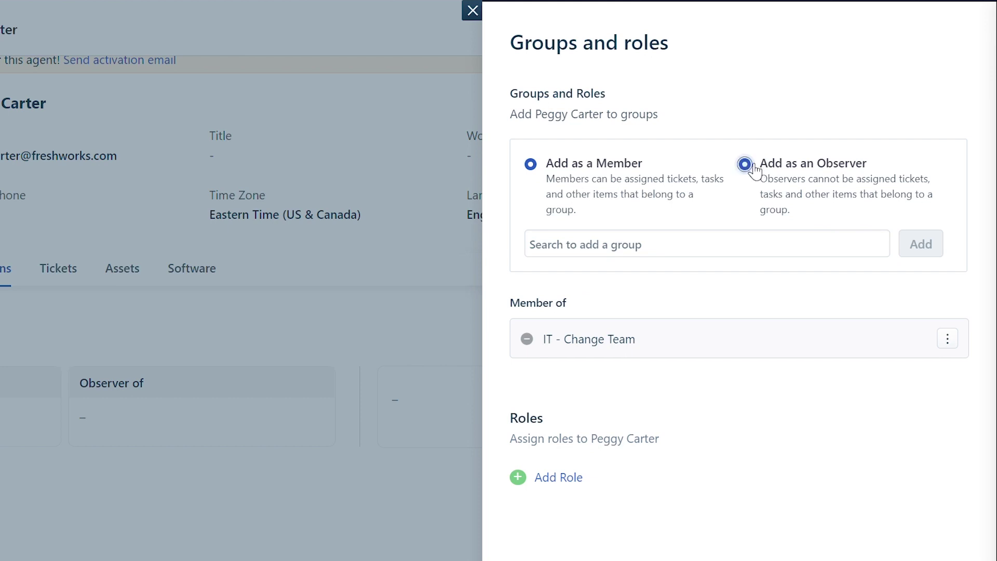
left_click(749, 248)
left_click(670, 332)
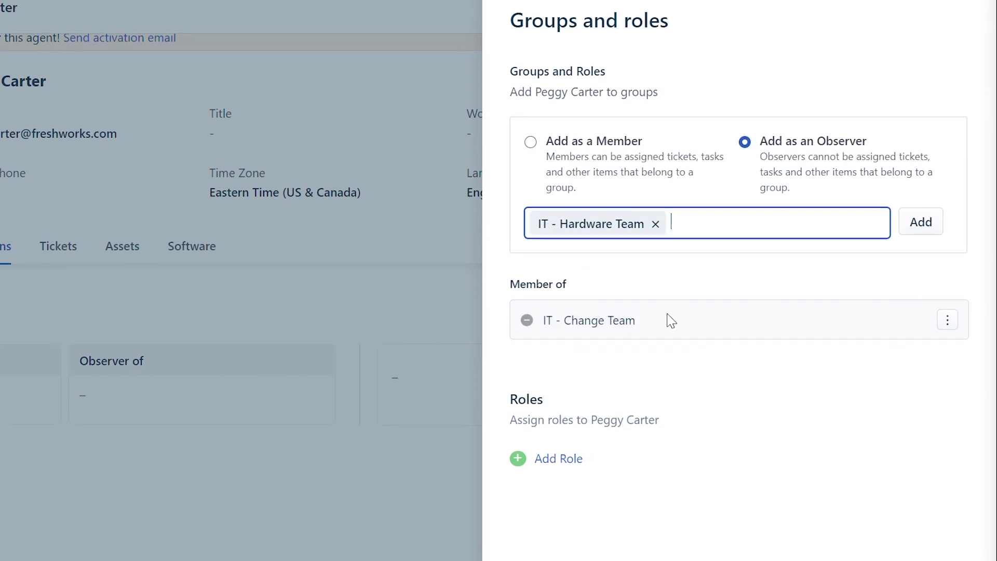
left_click(926, 159)
- Assign Peggy the Change Manager role across all helpdesk groups
left_click(571, 440)
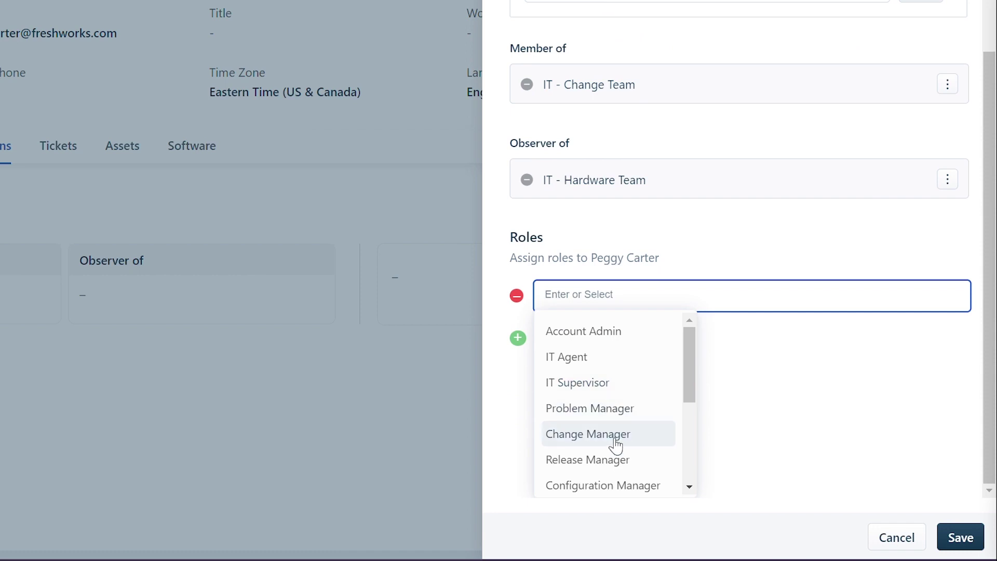
left_click(613, 443)
left_click(705, 382)
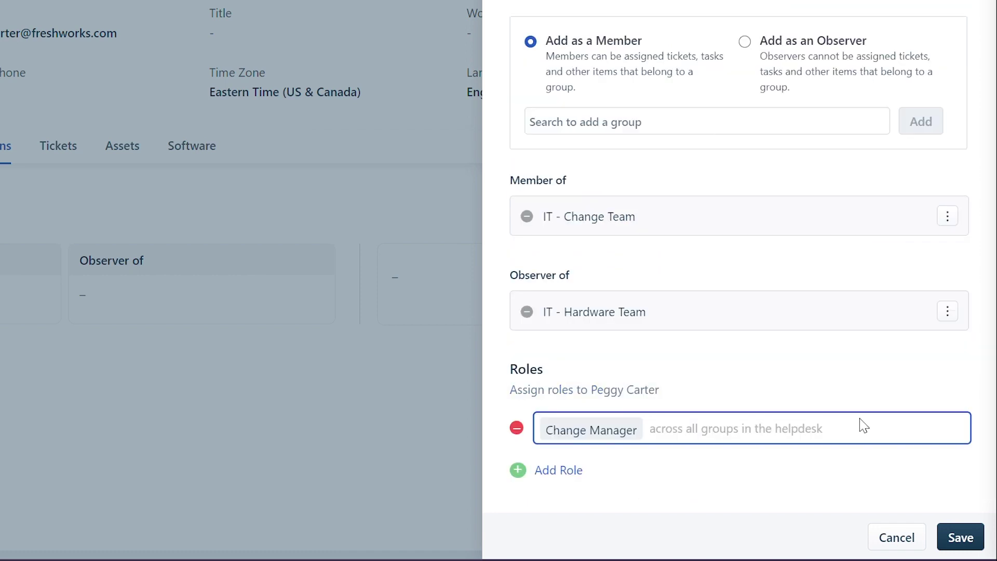